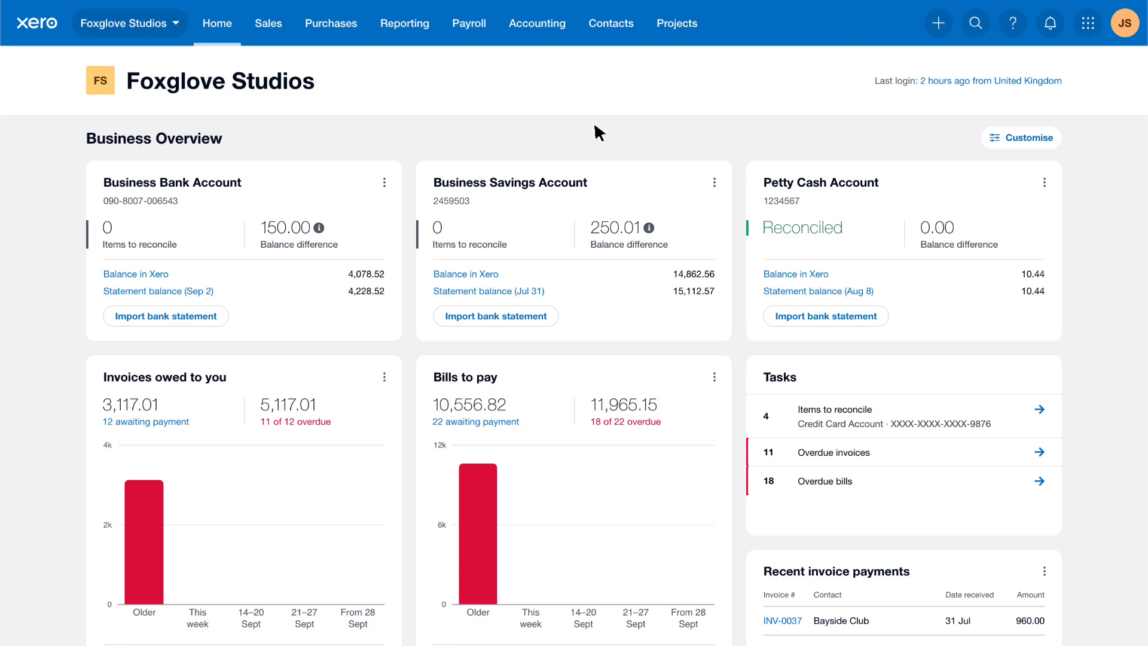
- Open the conversion balances from the accounting settings to check the opening balances
{"action": "left_click", "coordinate": [569, 28]}
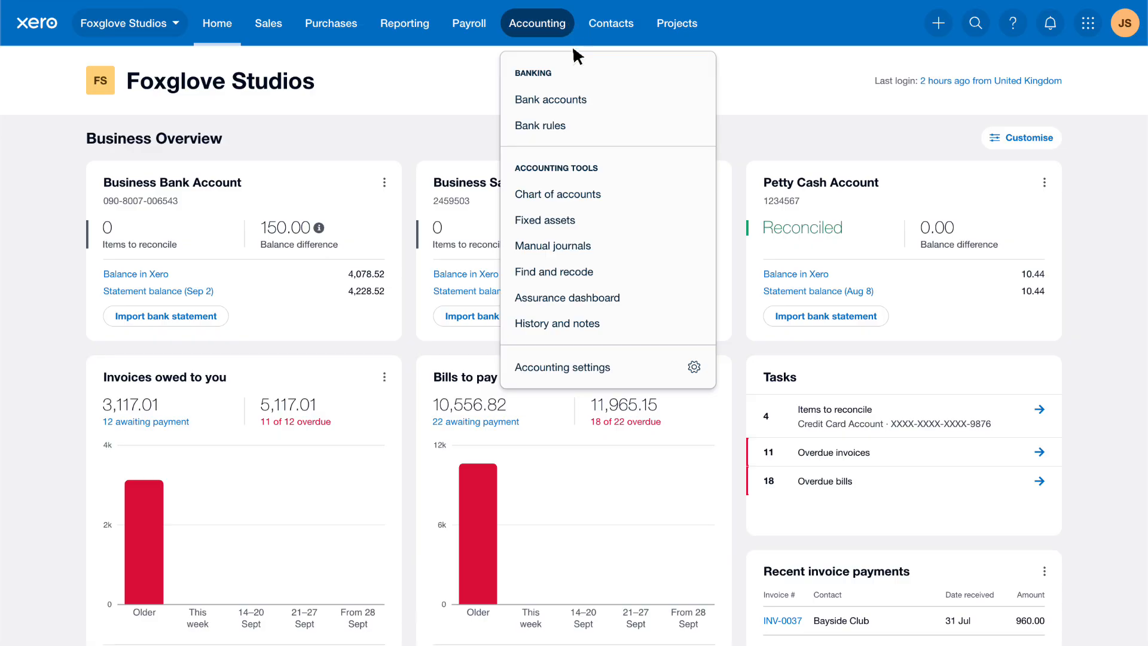
{"action": "left_click", "coordinate": [622, 373]}
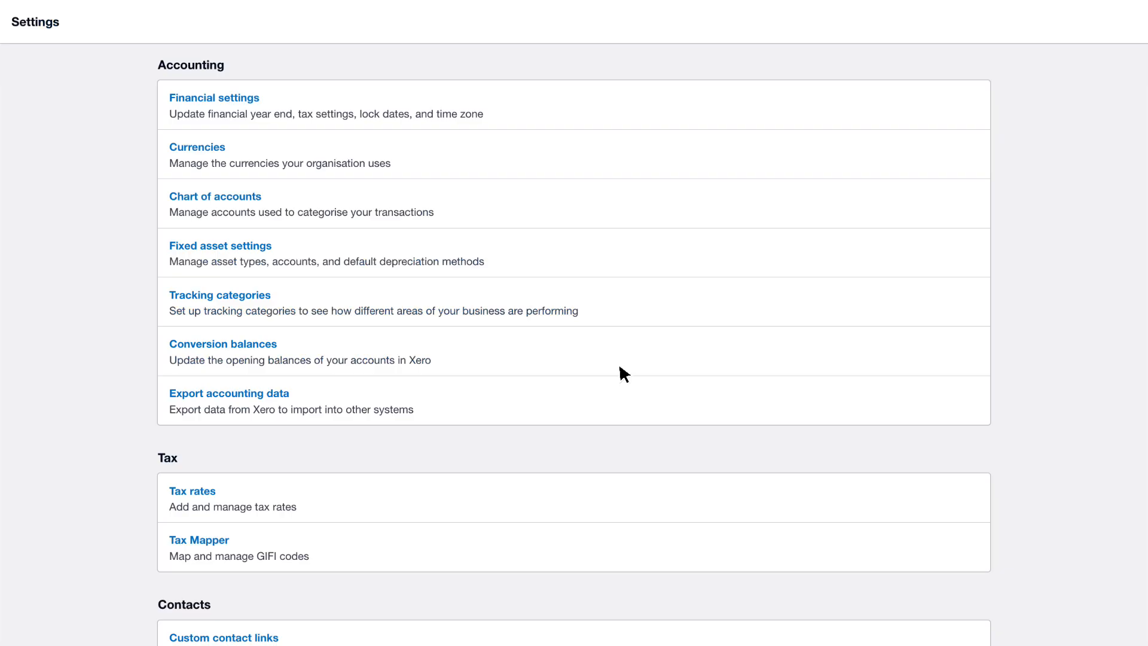
{"action": "left_click", "coordinate": [568, 344]}
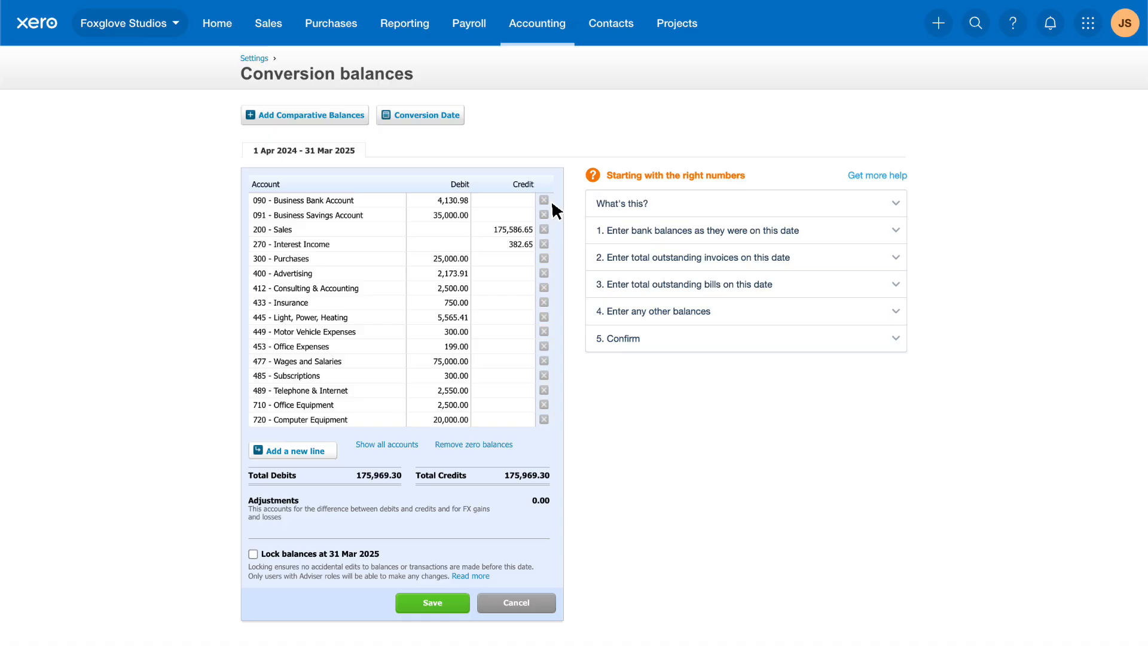
- Open the reconciliation report for the Business Bank Account from the list of bank accounts
{"action": "left_click", "coordinate": [567, 30]}
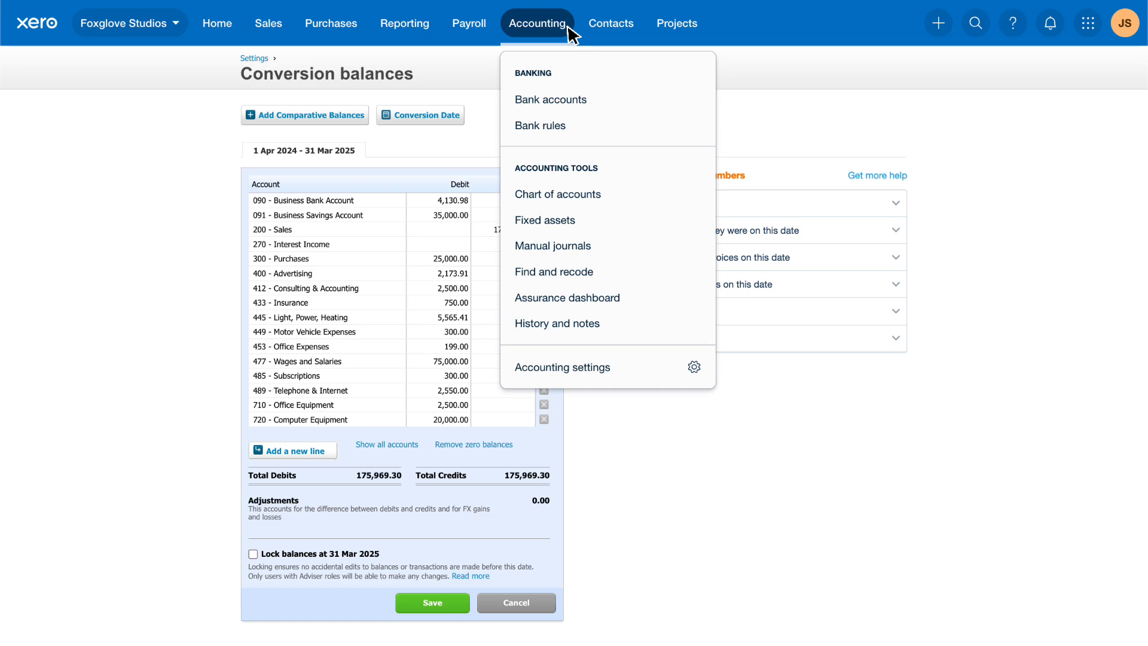
{"action": "left_click", "coordinate": [593, 99]}
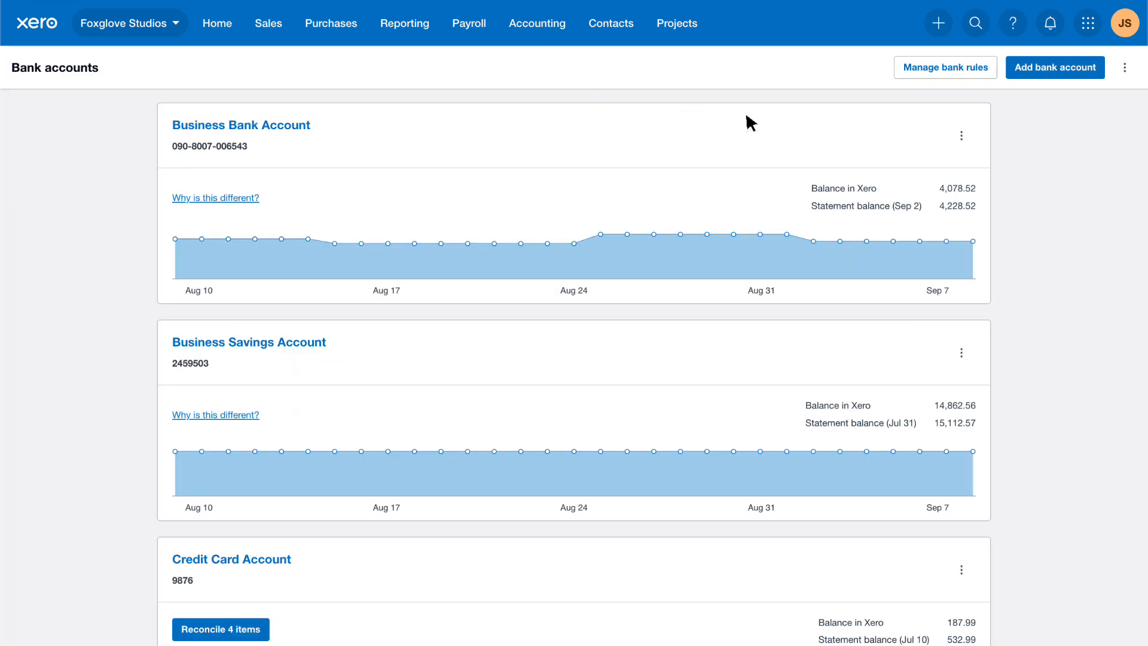
{"action": "left_click", "coordinate": [962, 136]}
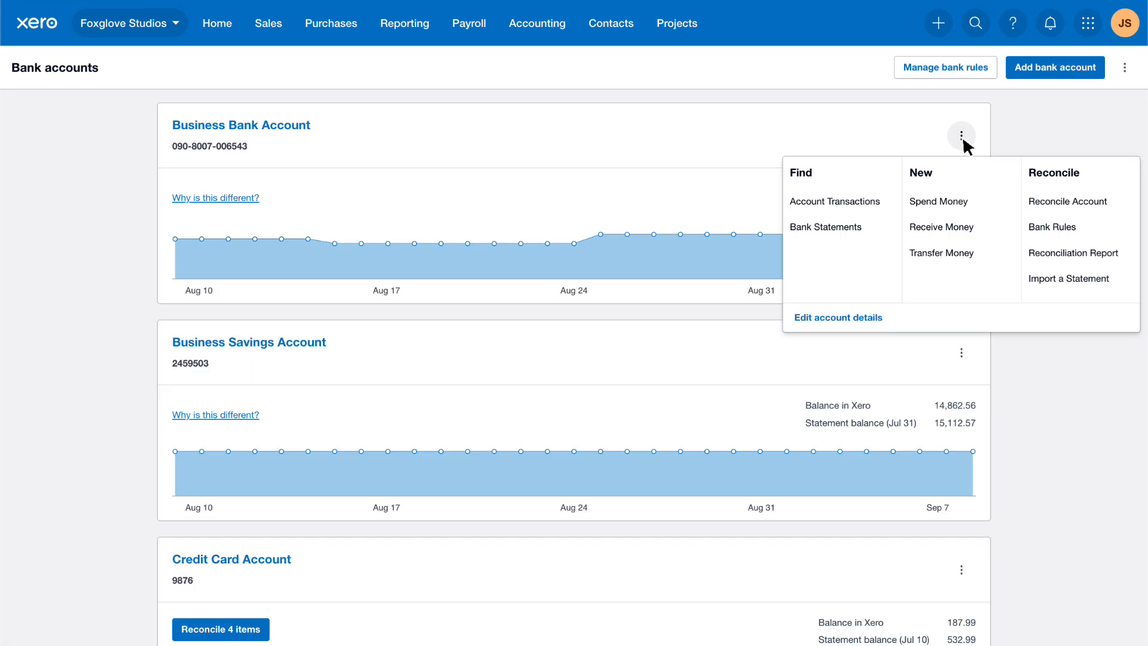
{"action": "left_click", "coordinate": [1129, 260]}
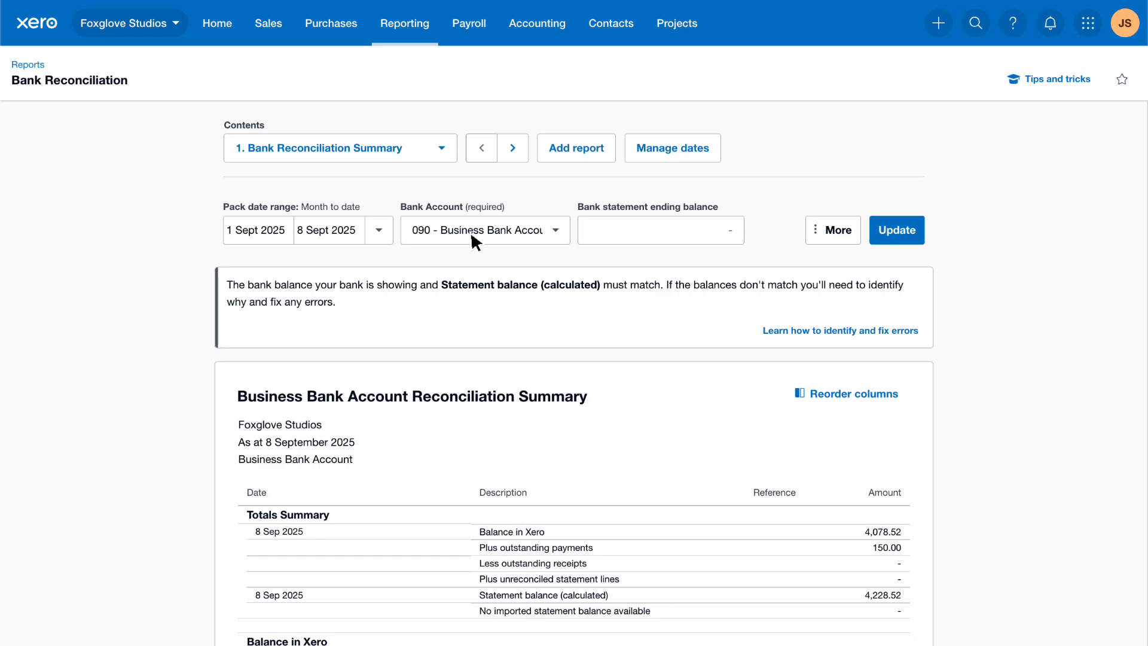
- Run the Bank Reconciliation Summary for last month with a bank statement ending balance of 5228.52
{"action": "left_click", "coordinate": [379, 230]}
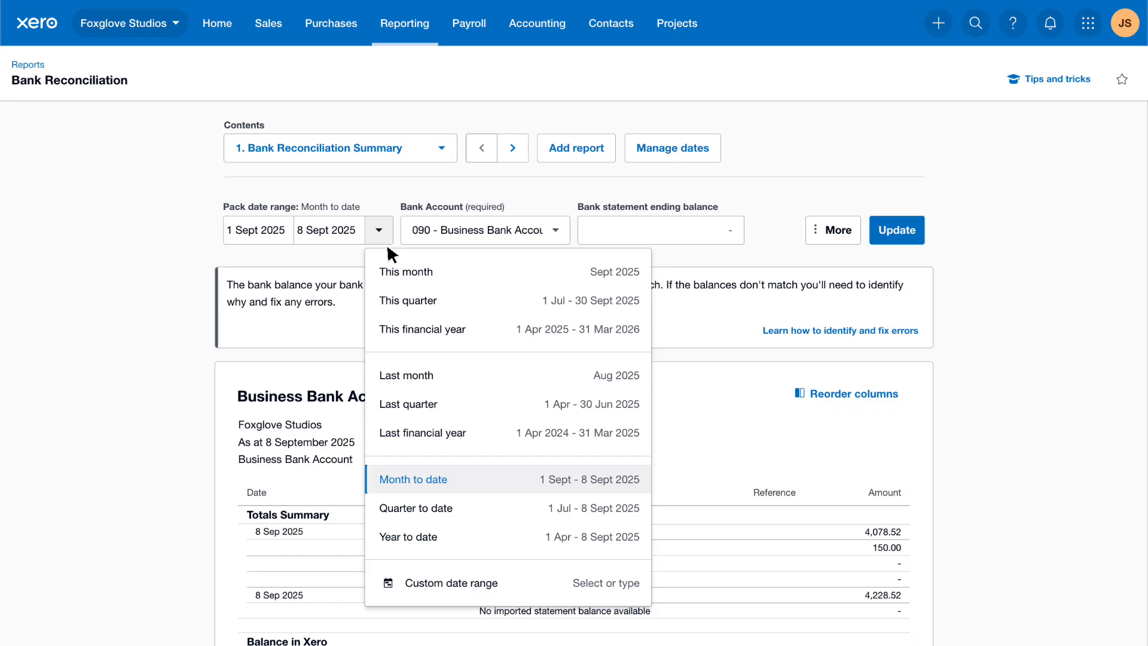
{"action": "left_click", "coordinate": [452, 381]}
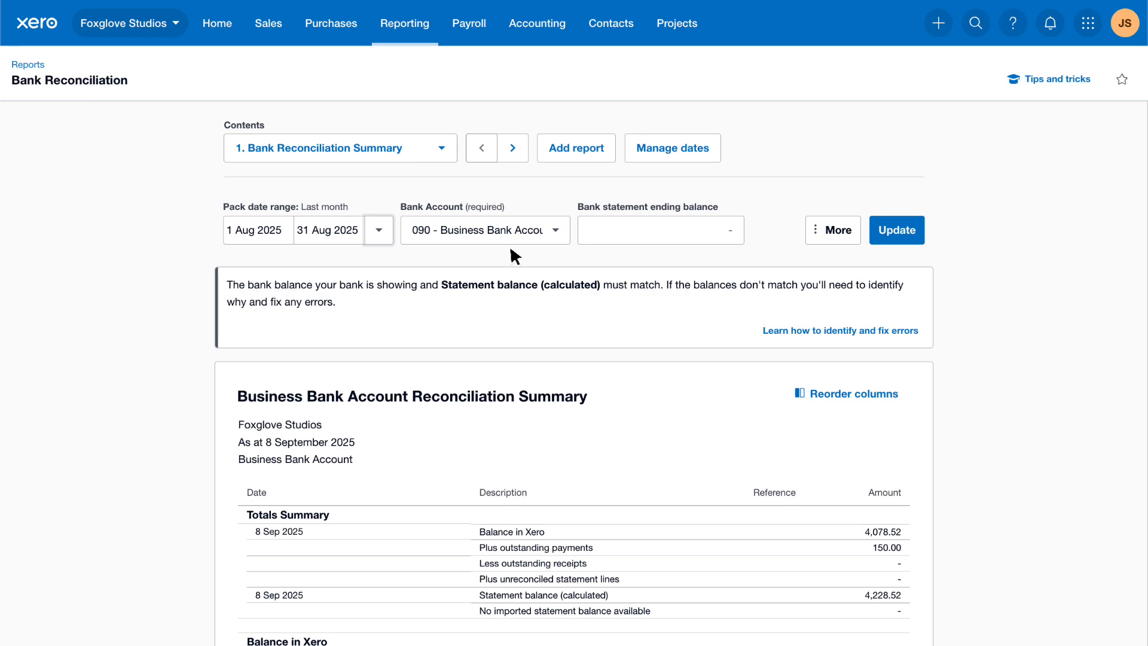
{"action": "left_click", "coordinate": [644, 233]}
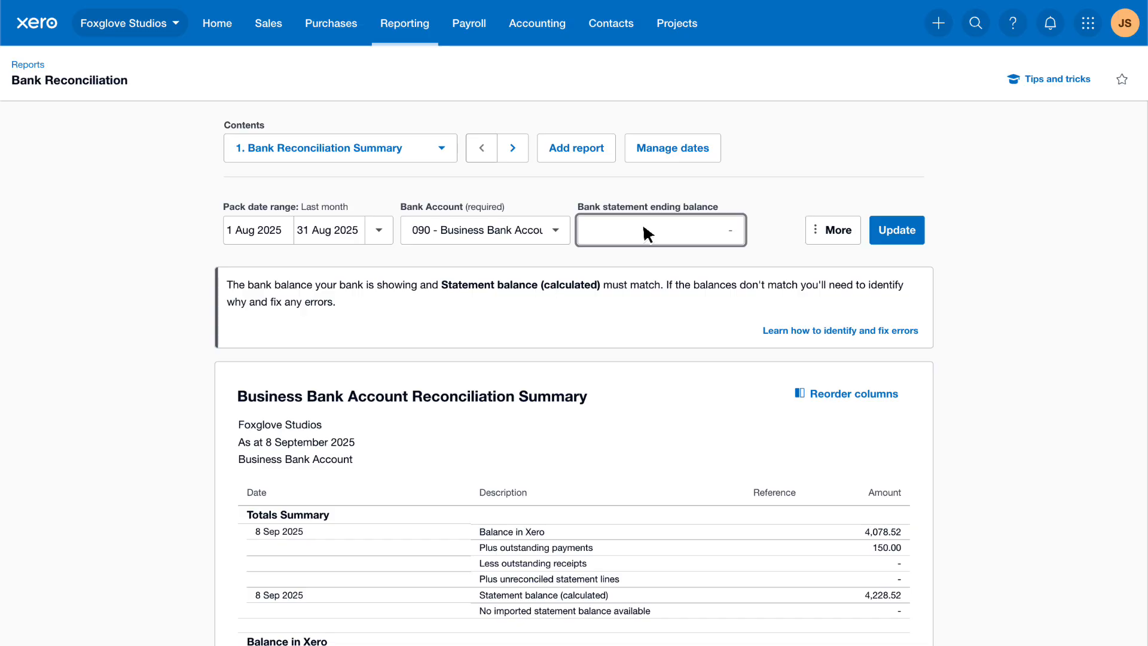
{"action": "type", "text": "5228.52"}
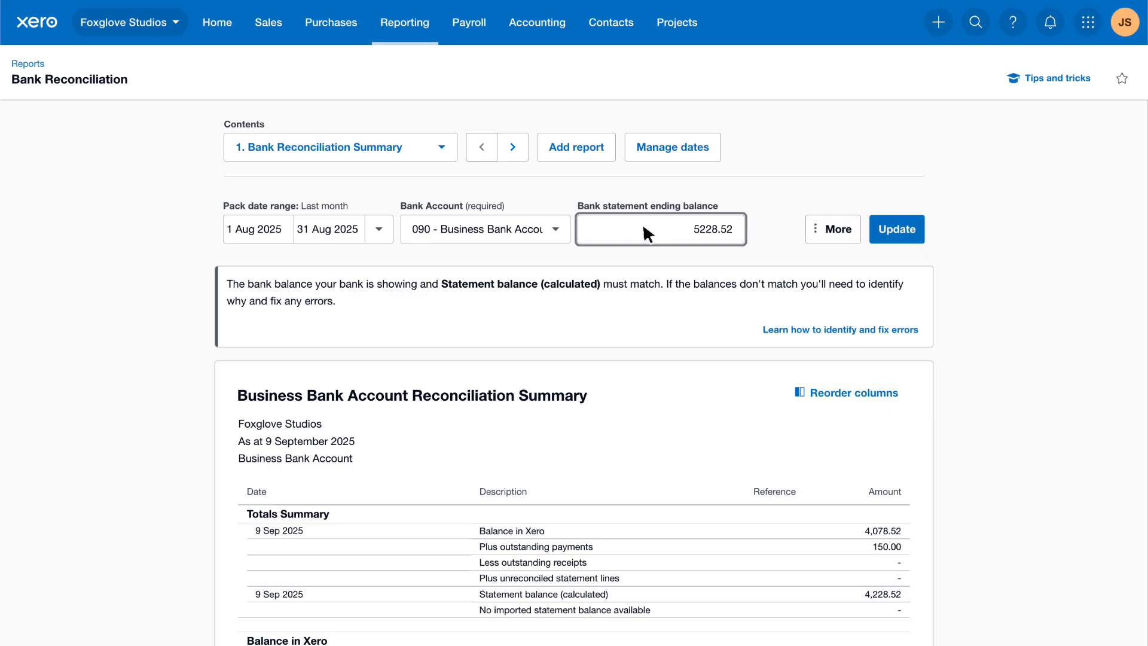
{"action": "left_click", "coordinate": [922, 231]}
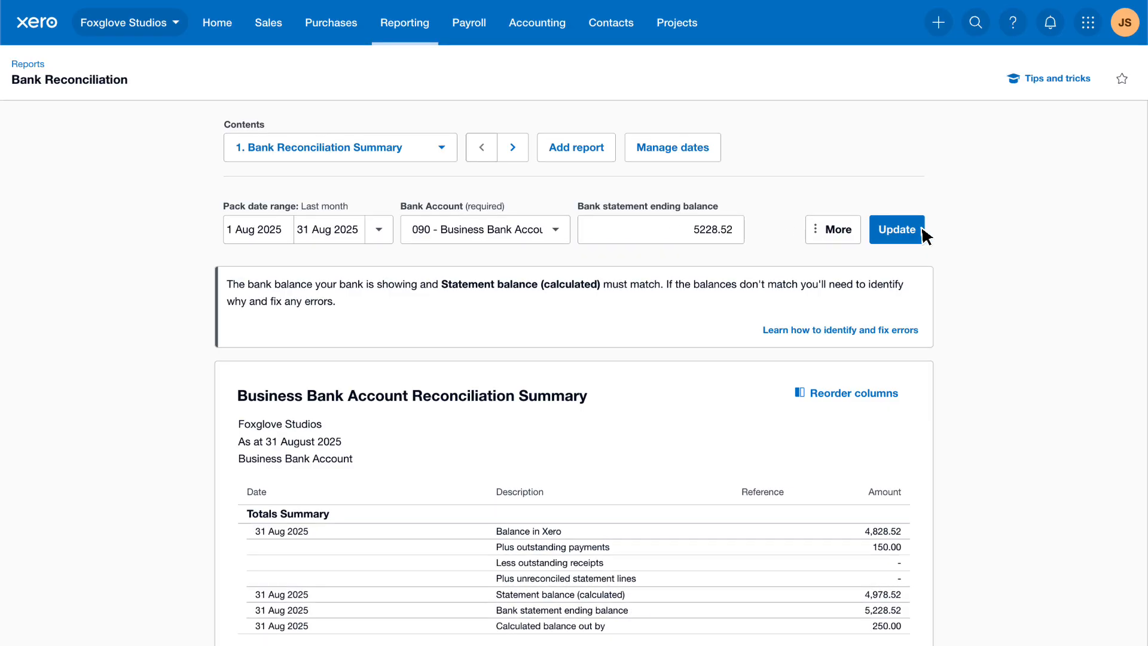
{"action": "scroll", "coordinate": [924, 235], "scroll_direction": "down", "scroll_amount": 4}
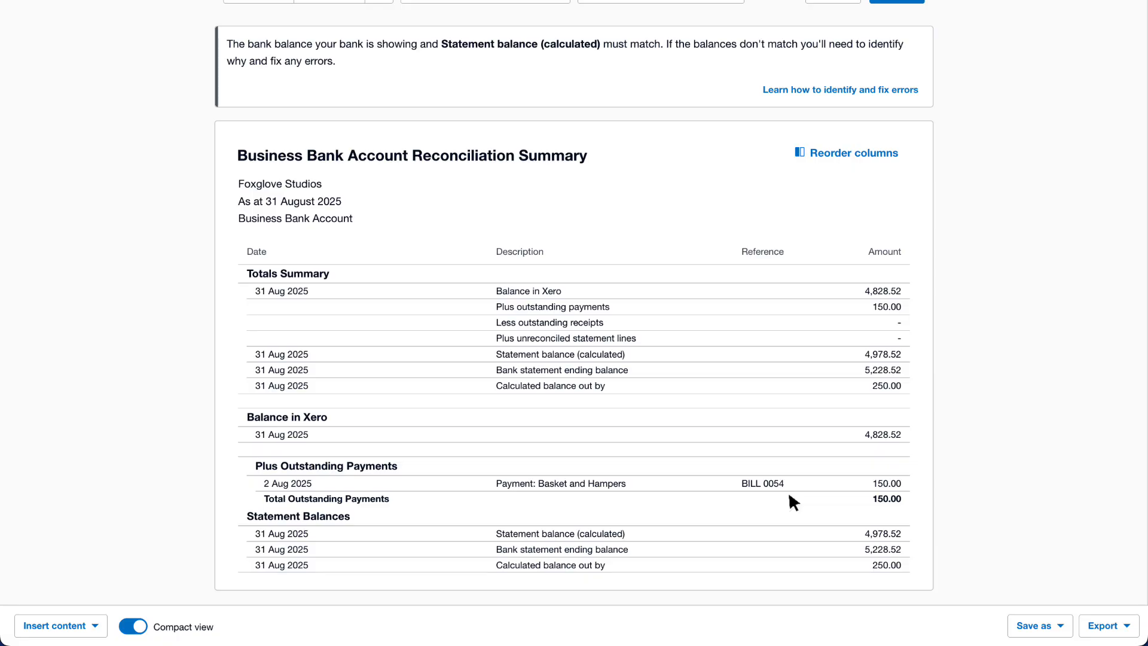
- Switch the reconciliation report to its Bank Statement section for August 2025
{"action": "scroll", "coordinate": [790, 495], "scroll_direction": "up", "scroll_amount": 4}
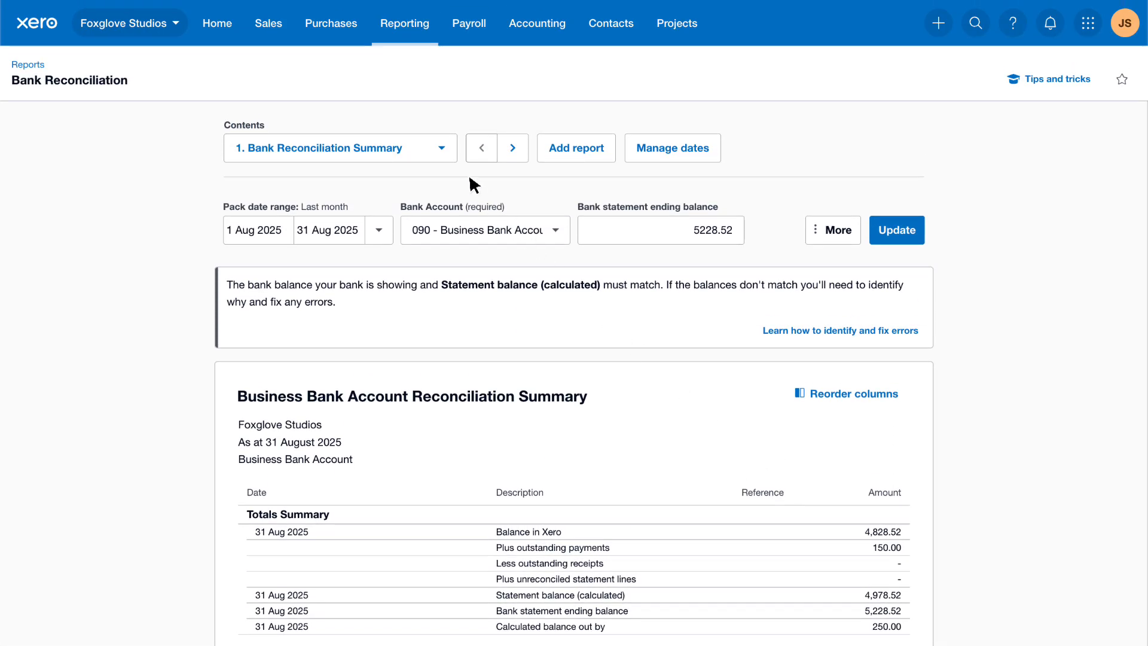
{"action": "left_click", "coordinate": [441, 148]}
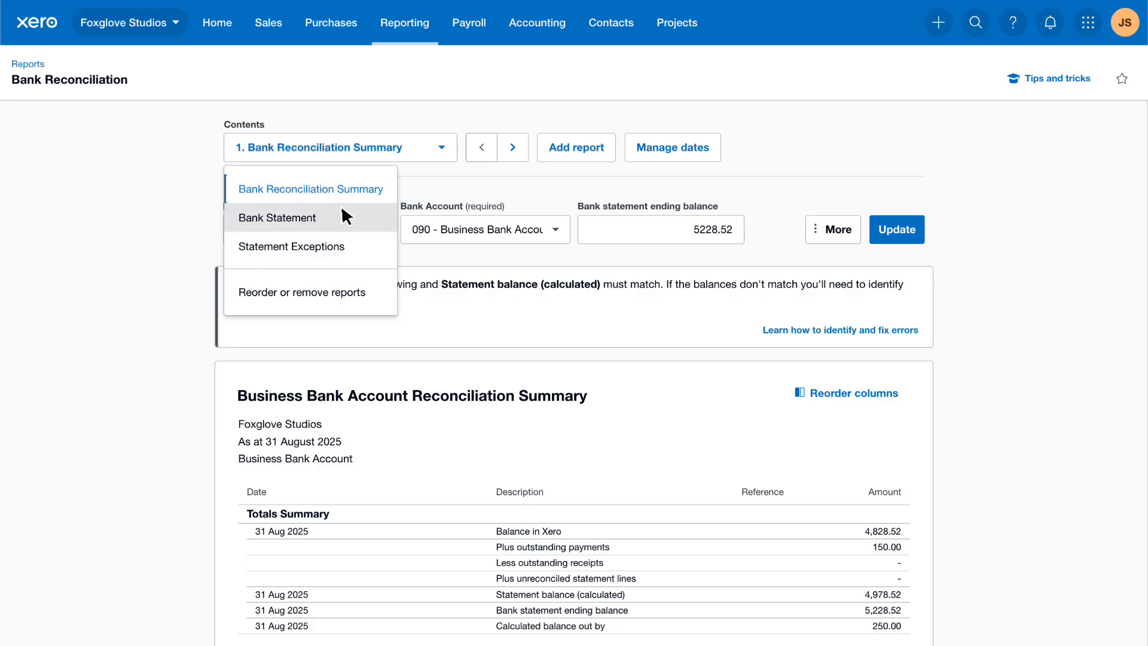
{"action": "left_click", "coordinate": [326, 220]}
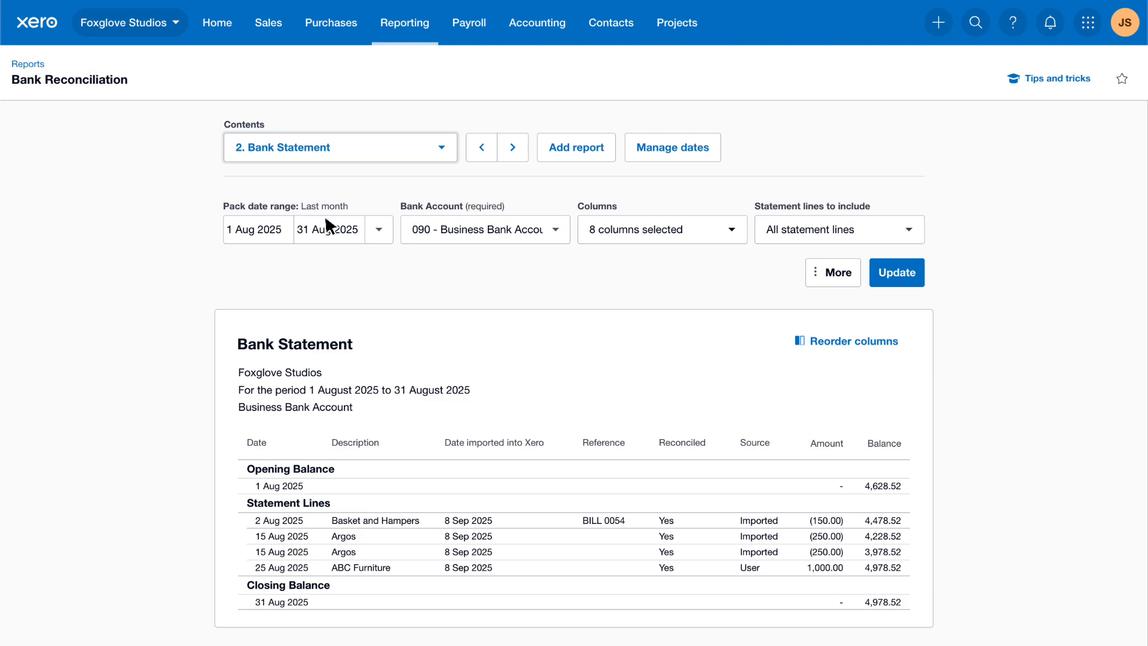
- Remove and redo the 2 Aug 2025 Basket and Hampers reconciliation, matching the statement line to its BILL 0054 payment
{"action": "left_click", "coordinate": [503, 518]}
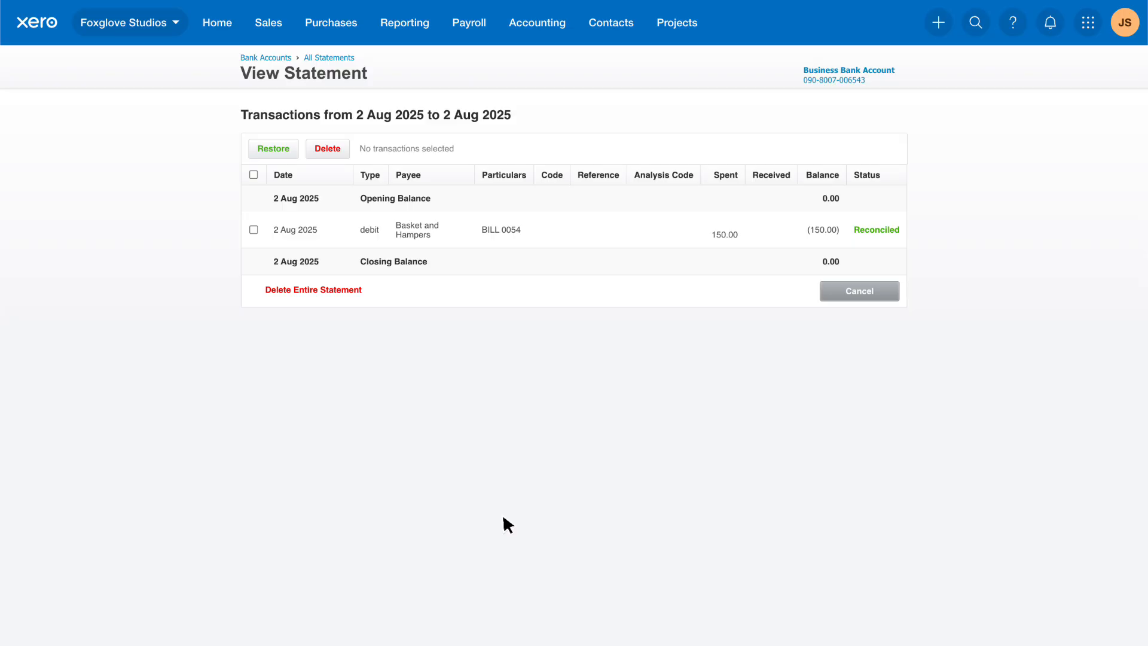
{"action": "left_click", "coordinate": [442, 229]}
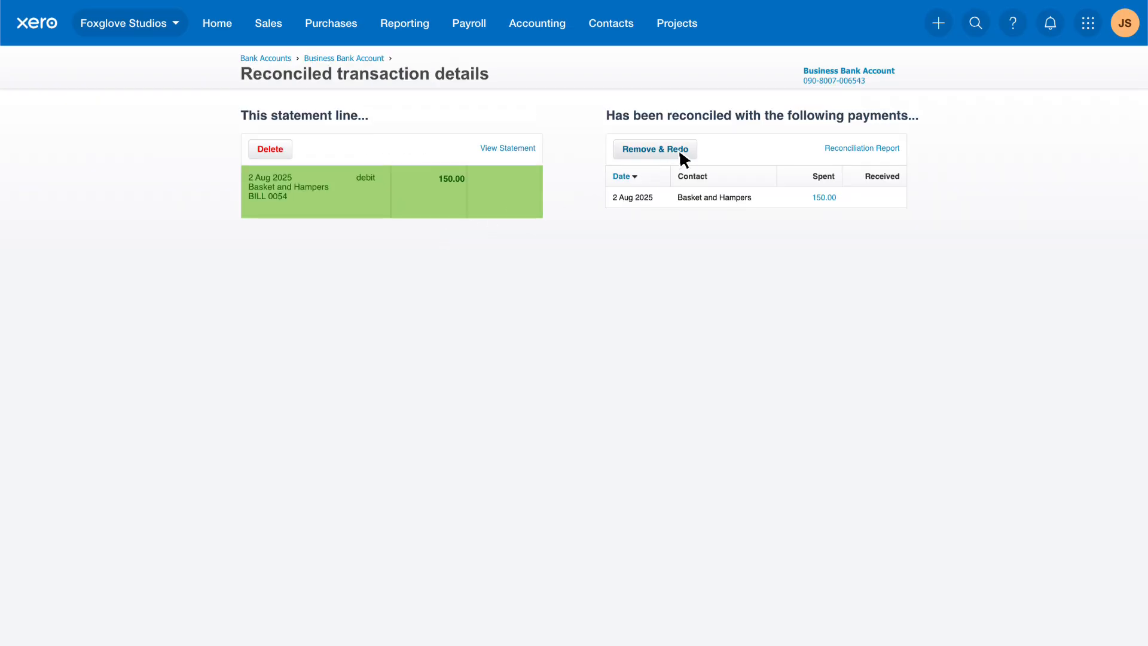
{"action": "left_click", "coordinate": [695, 155]}
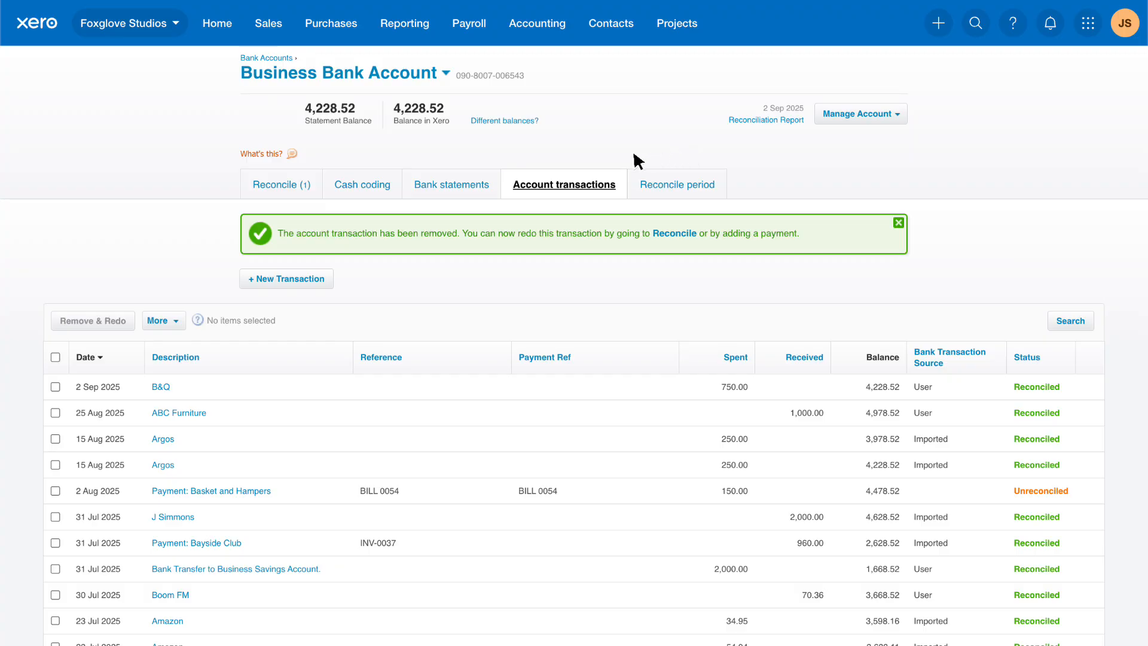
{"action": "left_click", "coordinate": [315, 187]}
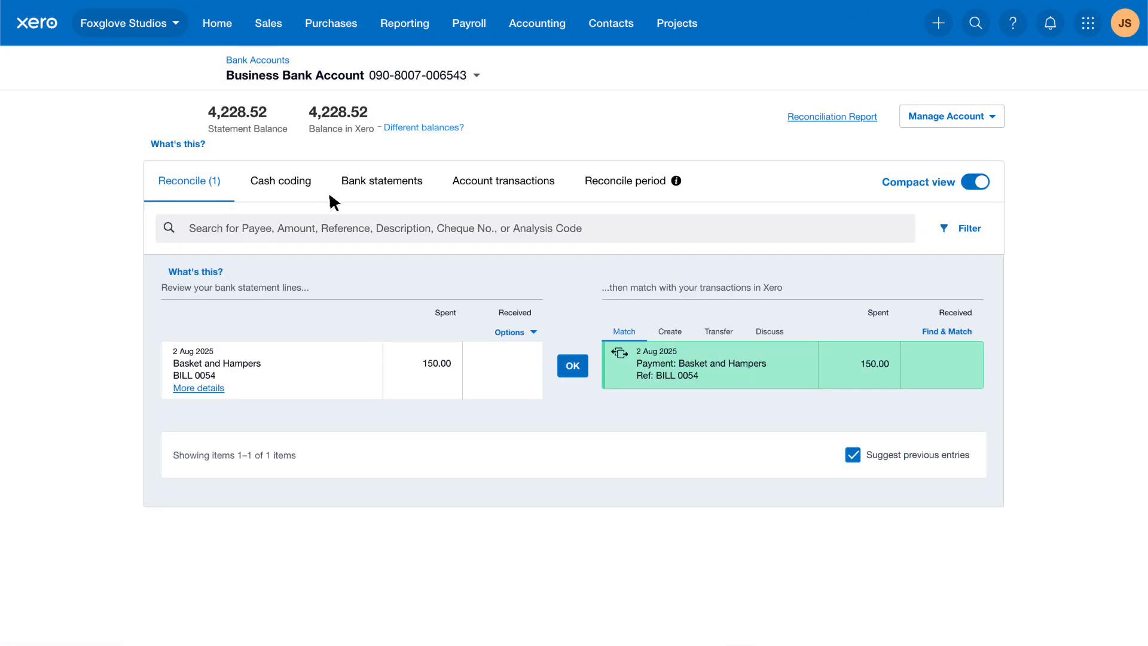
{"action": "left_click", "coordinate": [584, 374]}
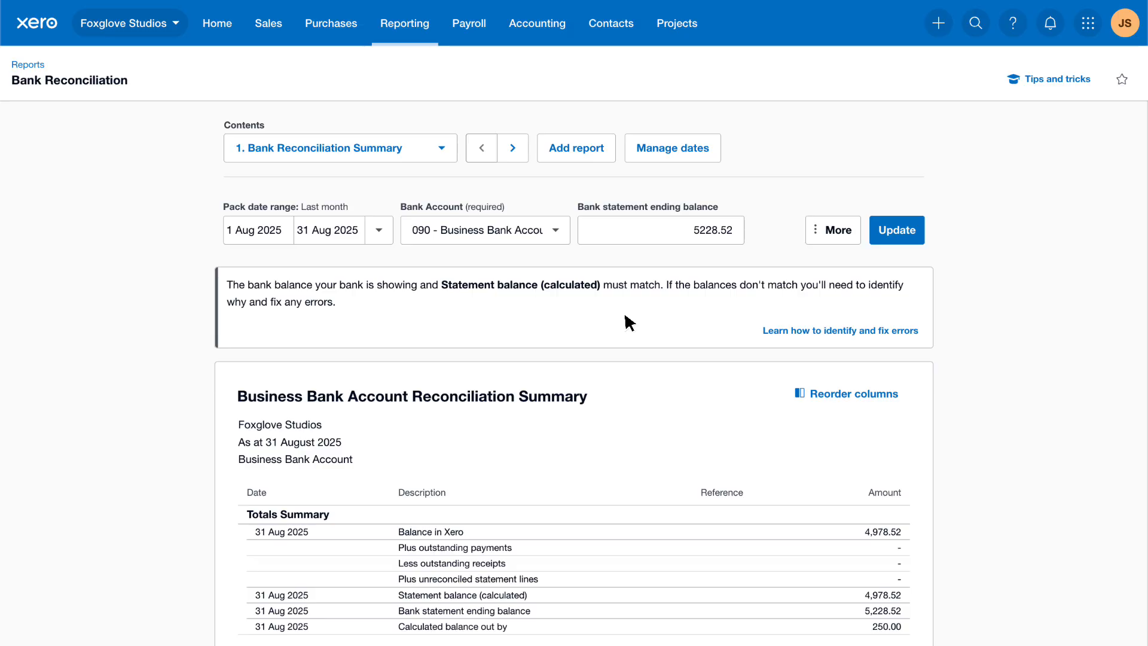
- Show the Statement Exceptions report for August 2025 with all statement lines included
{"action": "left_click", "coordinate": [442, 156]}
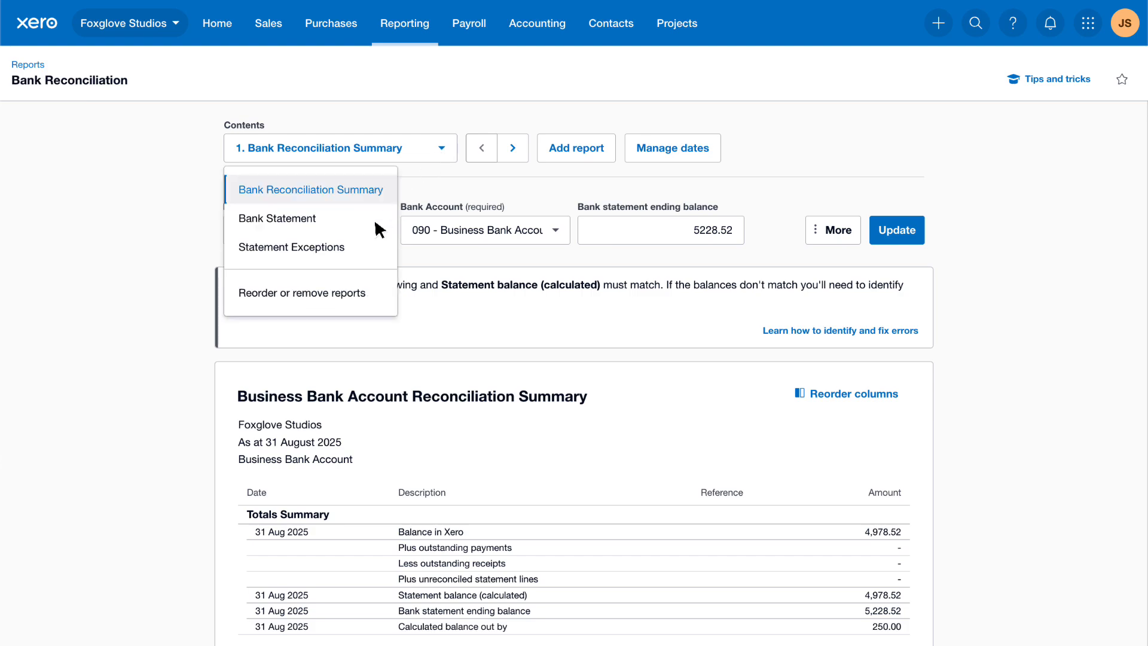
{"action": "left_click", "coordinate": [354, 247]}
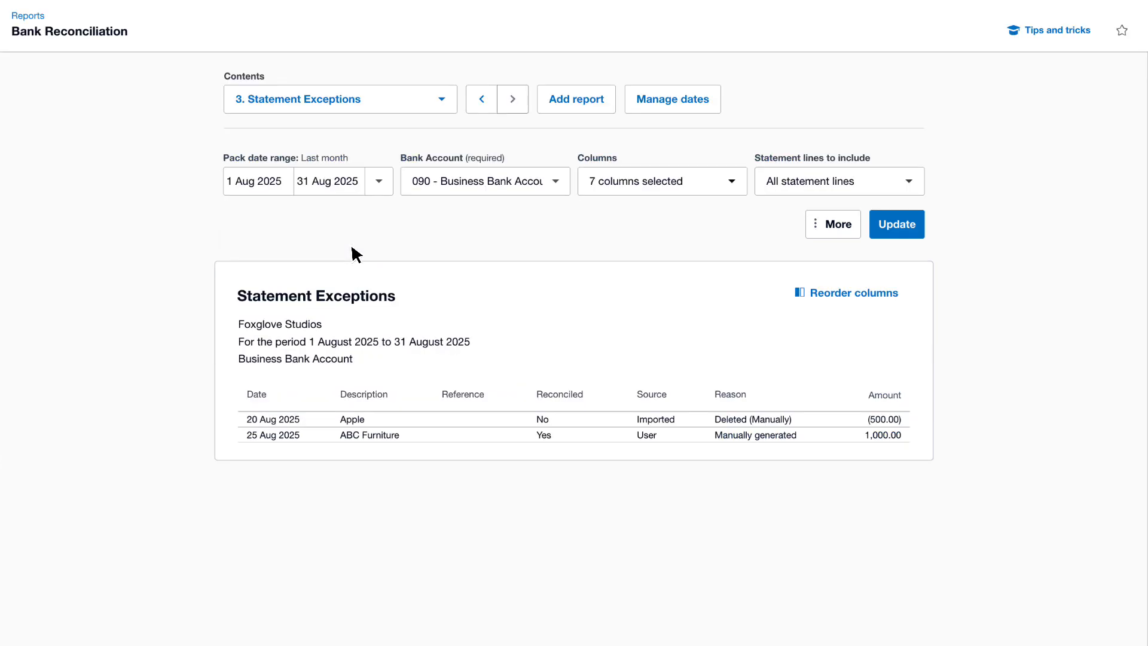
{"action": "left_click", "coordinate": [910, 180]}
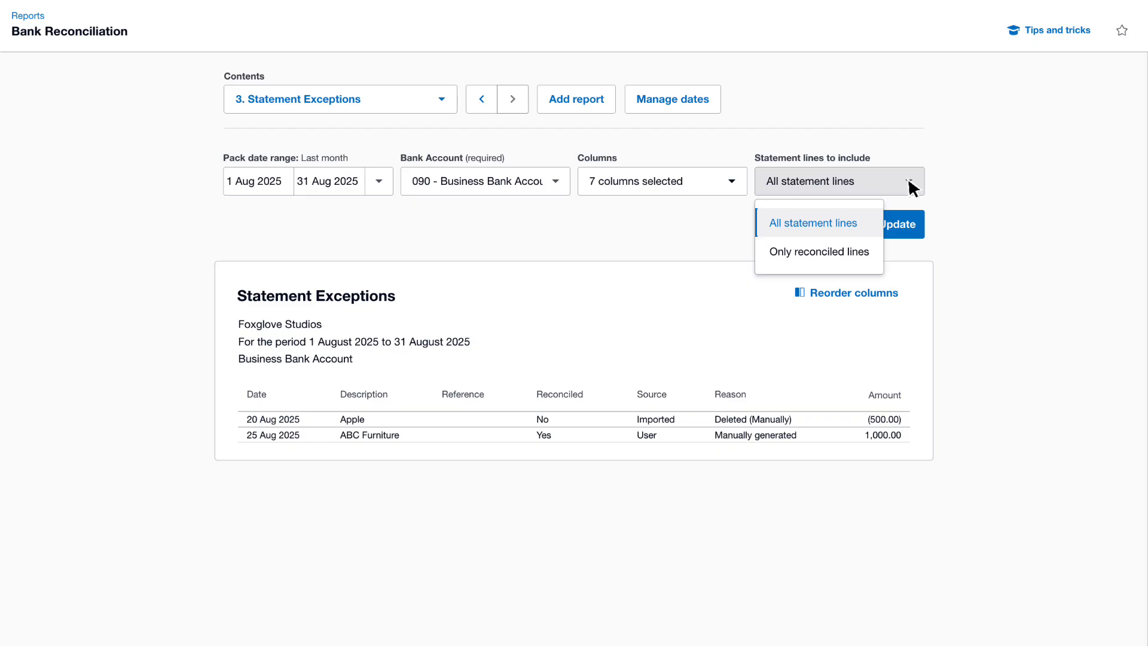
{"action": "left_click", "coordinate": [868, 229]}
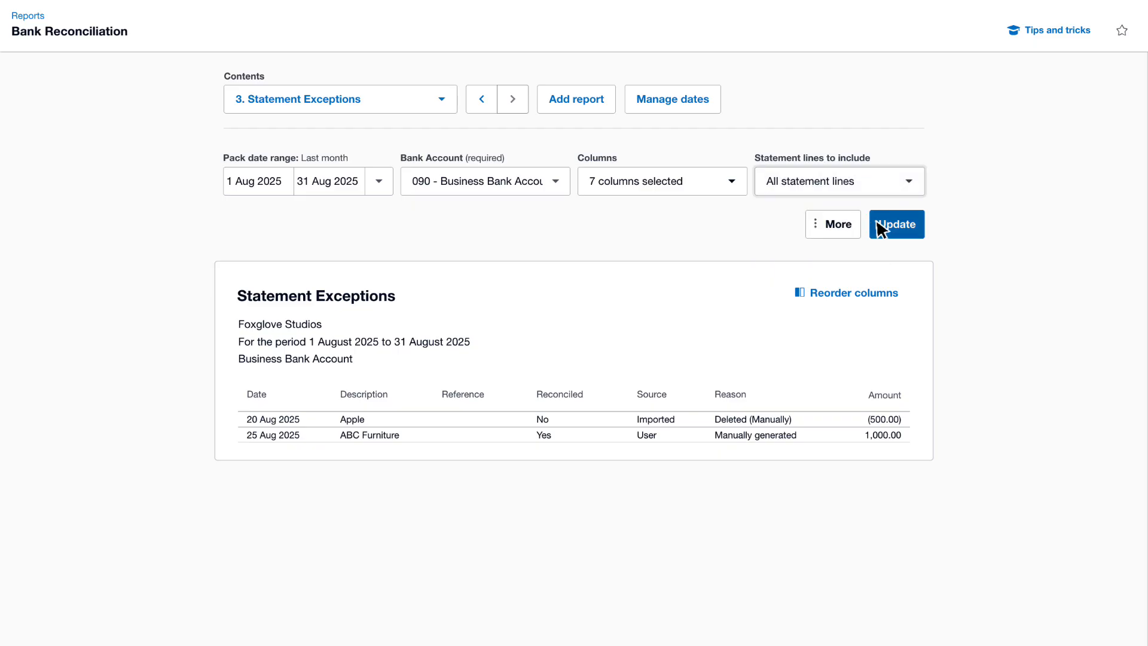
{"action": "left_click", "coordinate": [921, 226]}
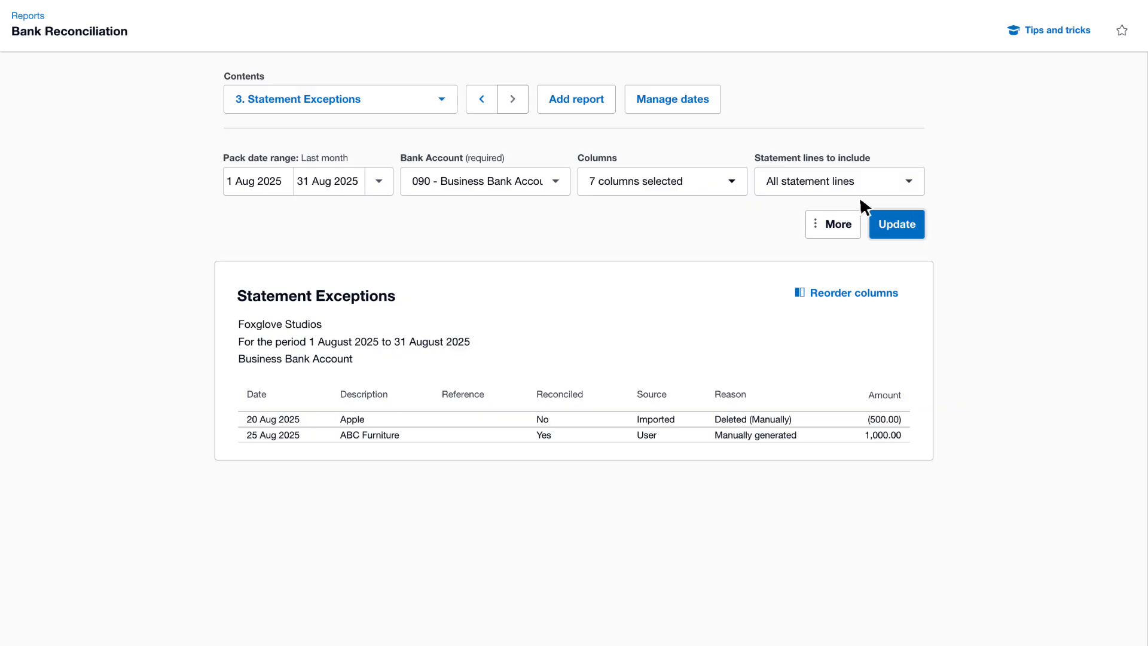
- Add the Duplicate Statement Lines report to the bank reconciliation pack
{"action": "left_click", "coordinate": [609, 99]}
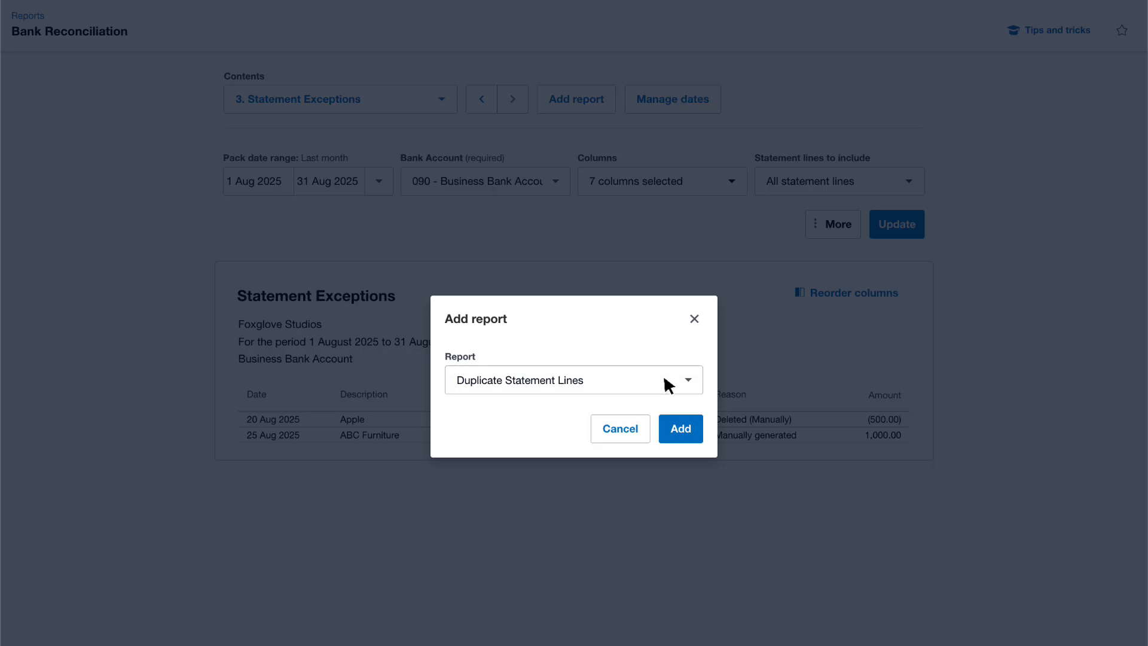
{"action": "left_click", "coordinate": [681, 429]}
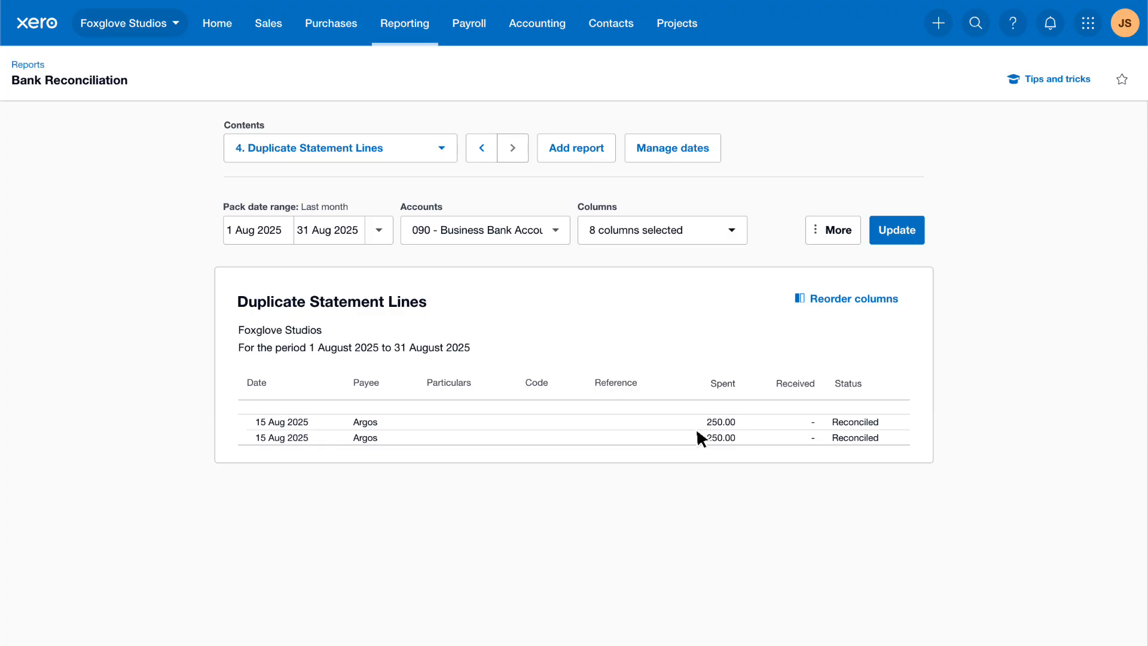
- Open the imported bank statement lines of the Business Bank Account
{"action": "left_click", "coordinate": [562, 25]}
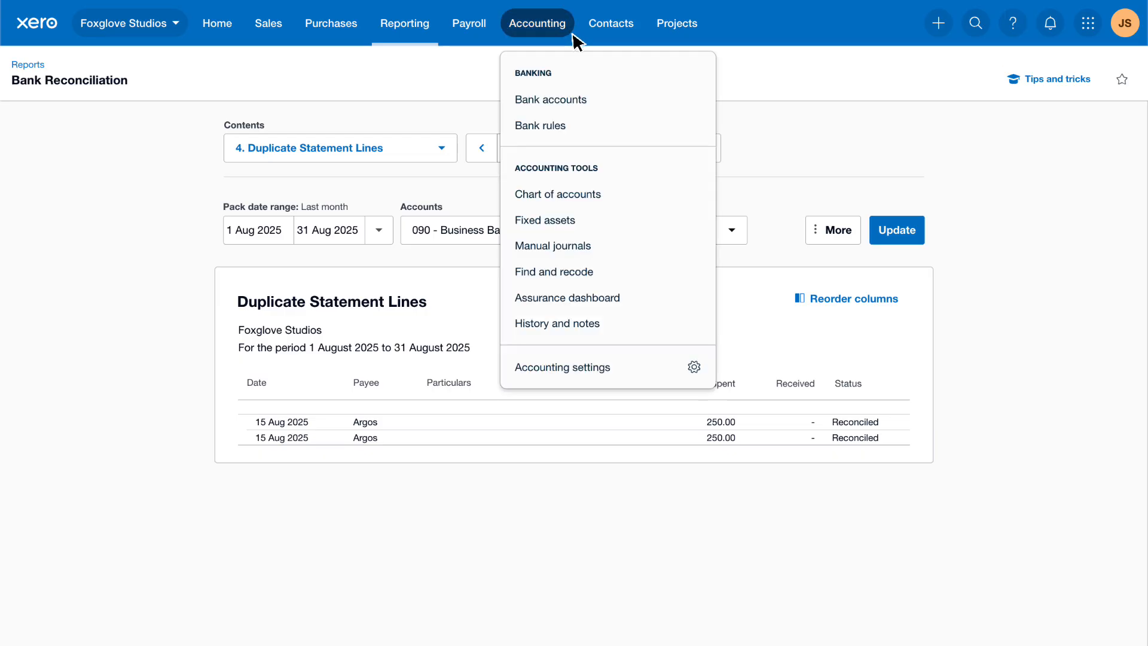
{"action": "left_click", "coordinate": [600, 103]}
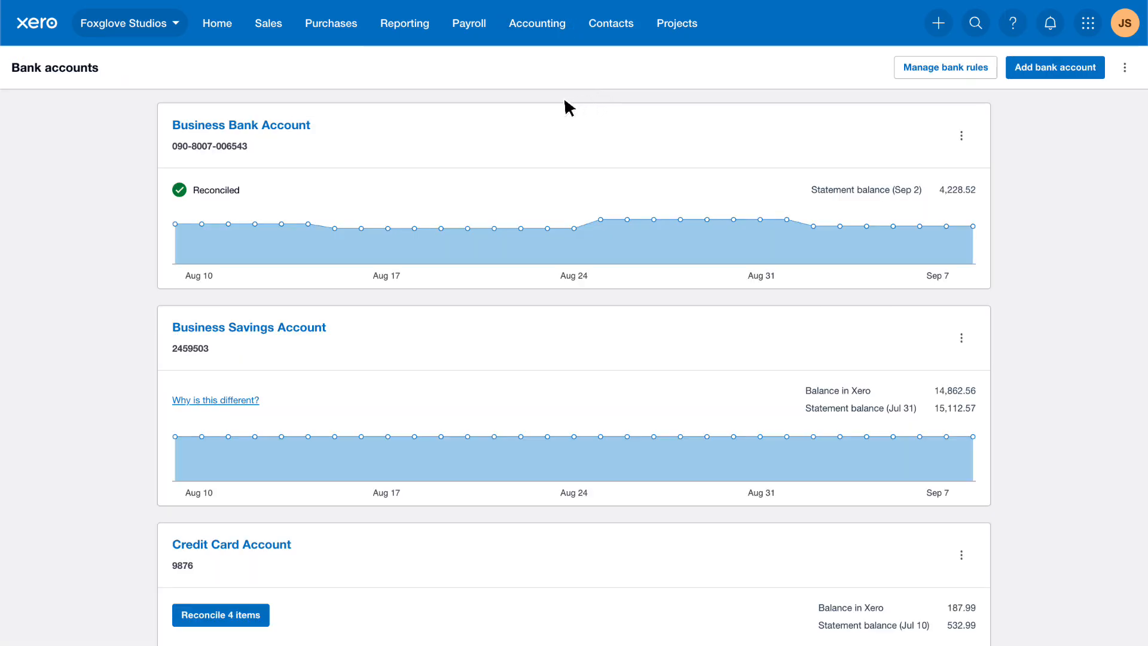
{"action": "left_click", "coordinate": [310, 129]}
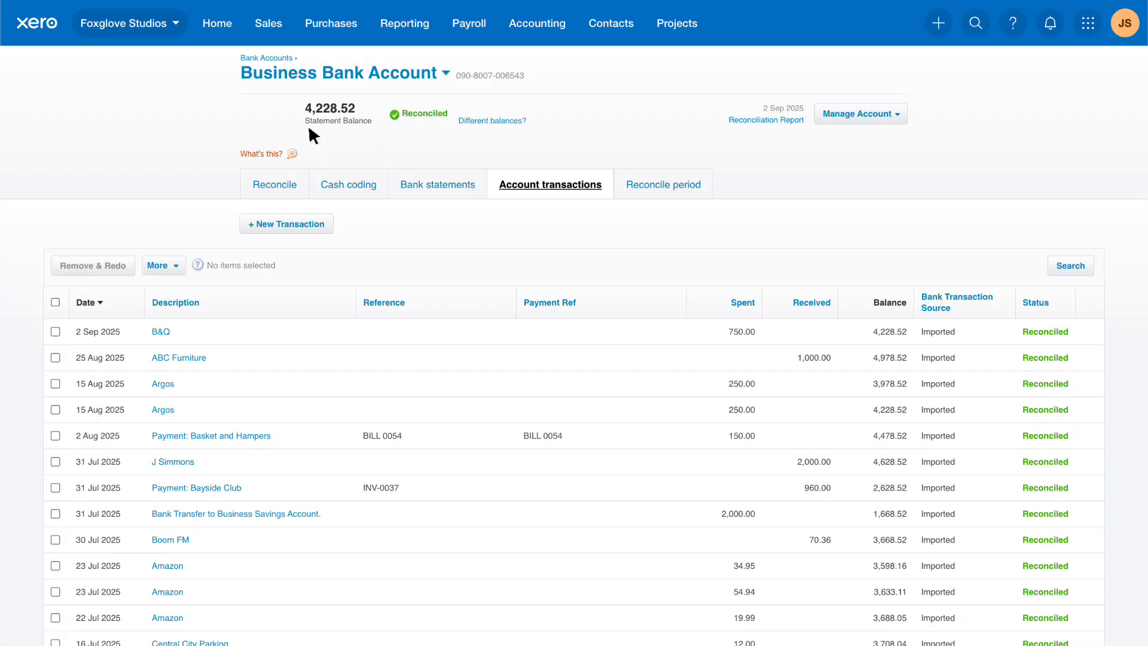
{"action": "left_click", "coordinate": [472, 185]}
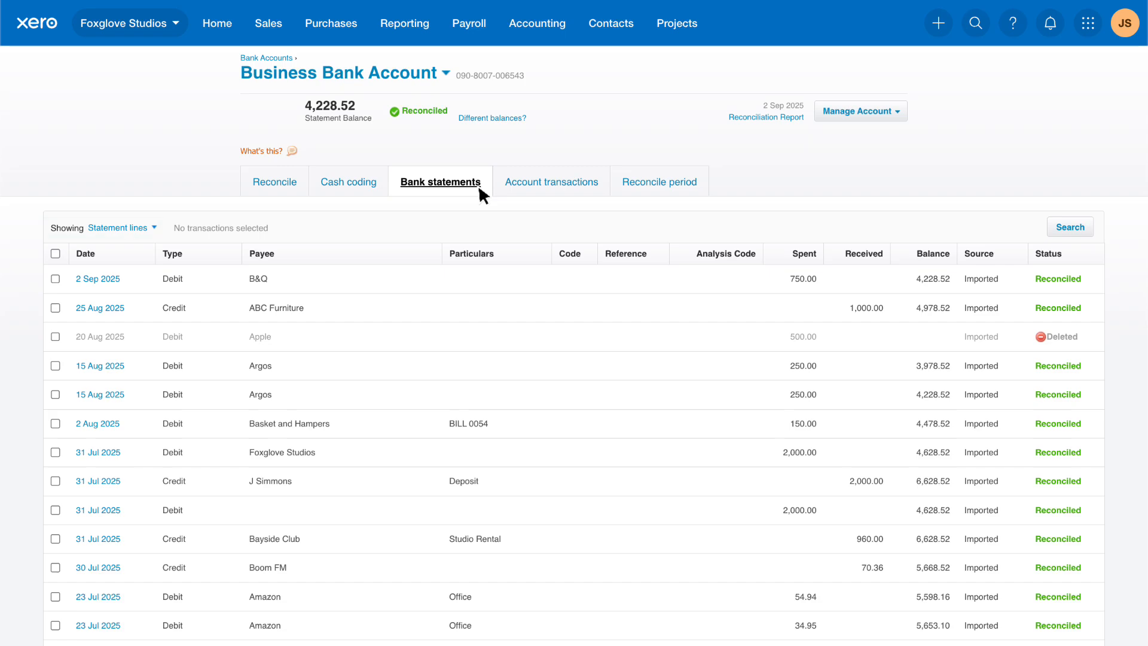
- Search the bank statement lines for Argos with an exact amount of 250
{"action": "left_click", "coordinate": [1087, 227]}
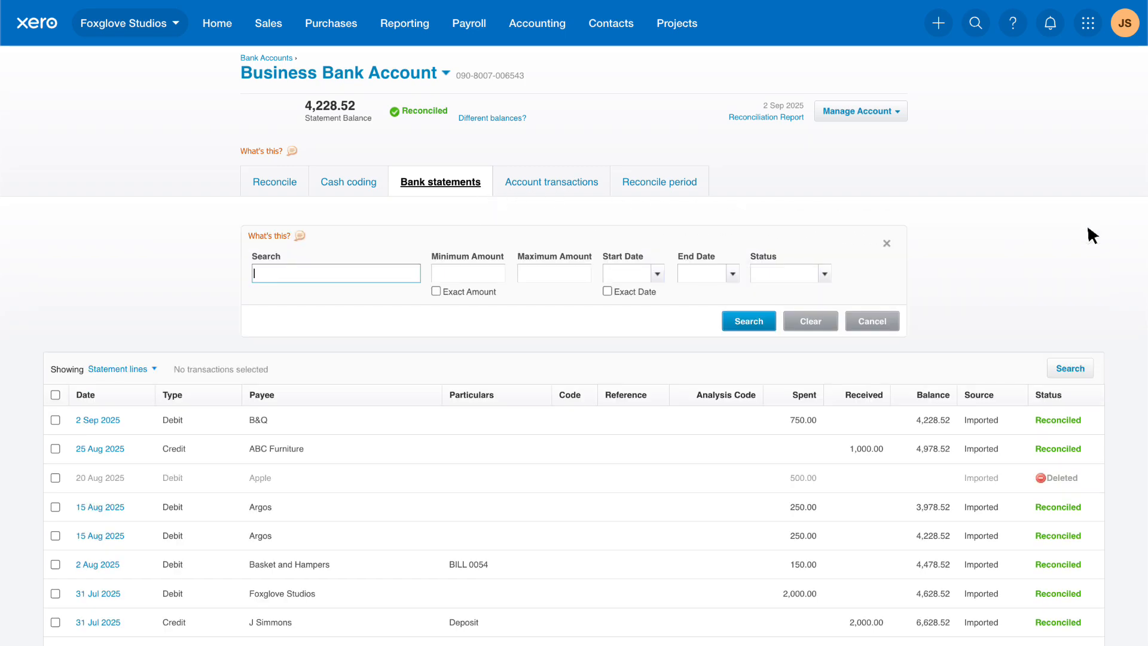
{"action": "type", "text": "Argos"}
{"action": "left_click", "coordinate": [437, 292]}
{"action": "left_click", "coordinate": [498, 273]}
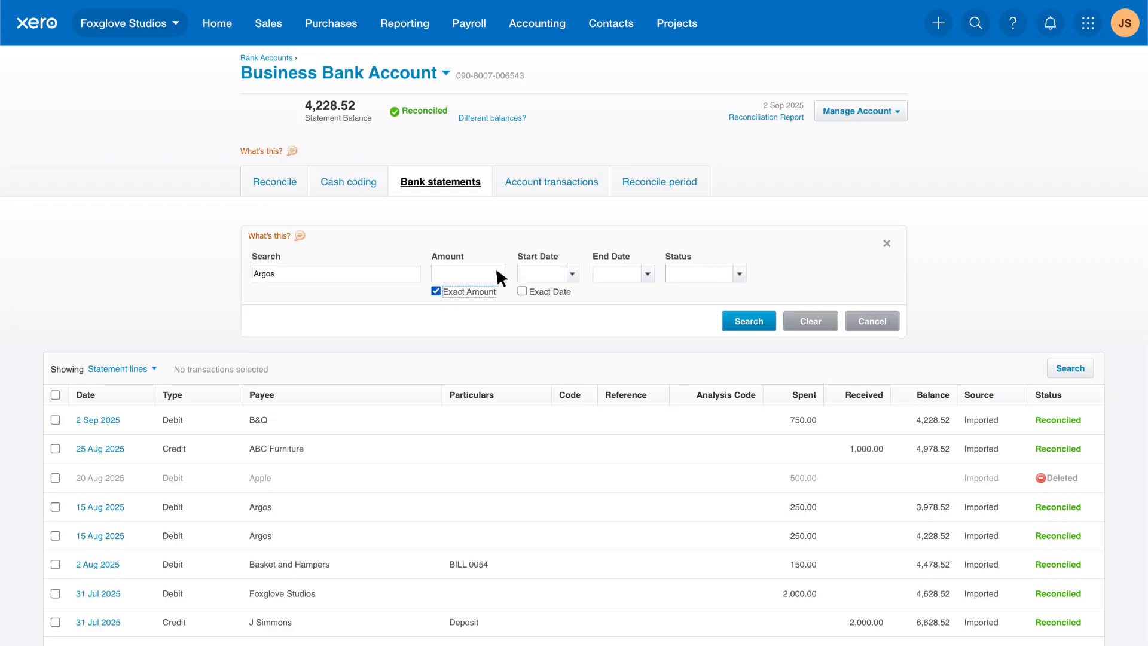
{"action": "type", "text": "250"}
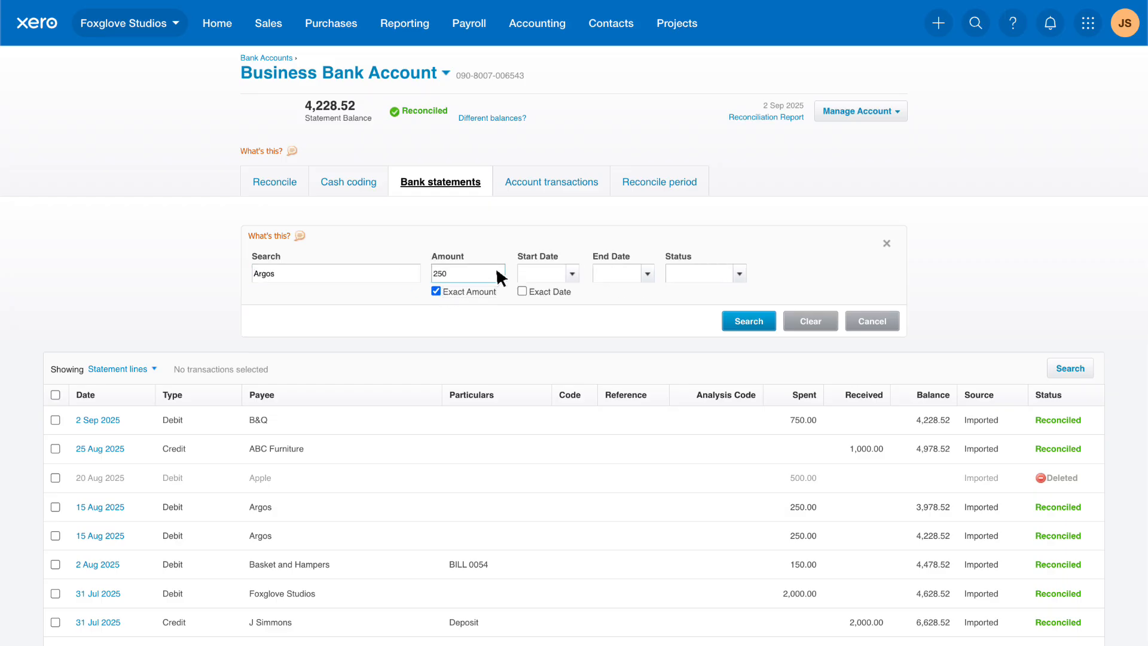
{"action": "left_click", "coordinate": [769, 321]}
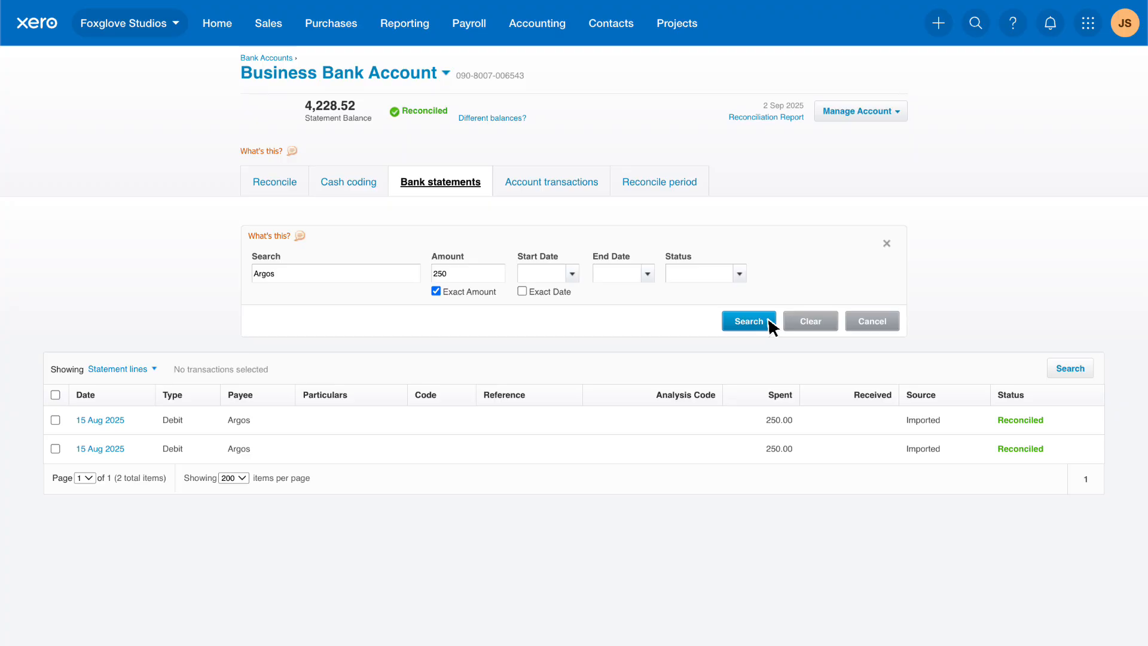
- Delete the first of the two duplicate Argos statement lines and check the August Bank Reconciliation Summary
{"action": "left_click", "coordinate": [55, 420]}
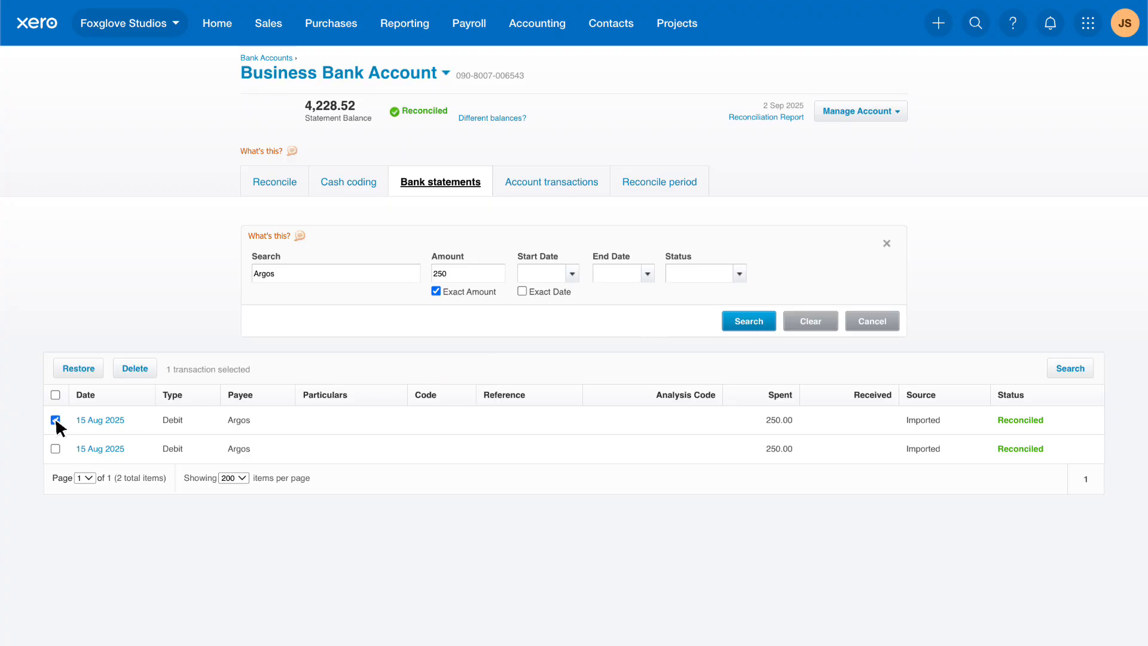
{"action": "left_click", "coordinate": [135, 369]}
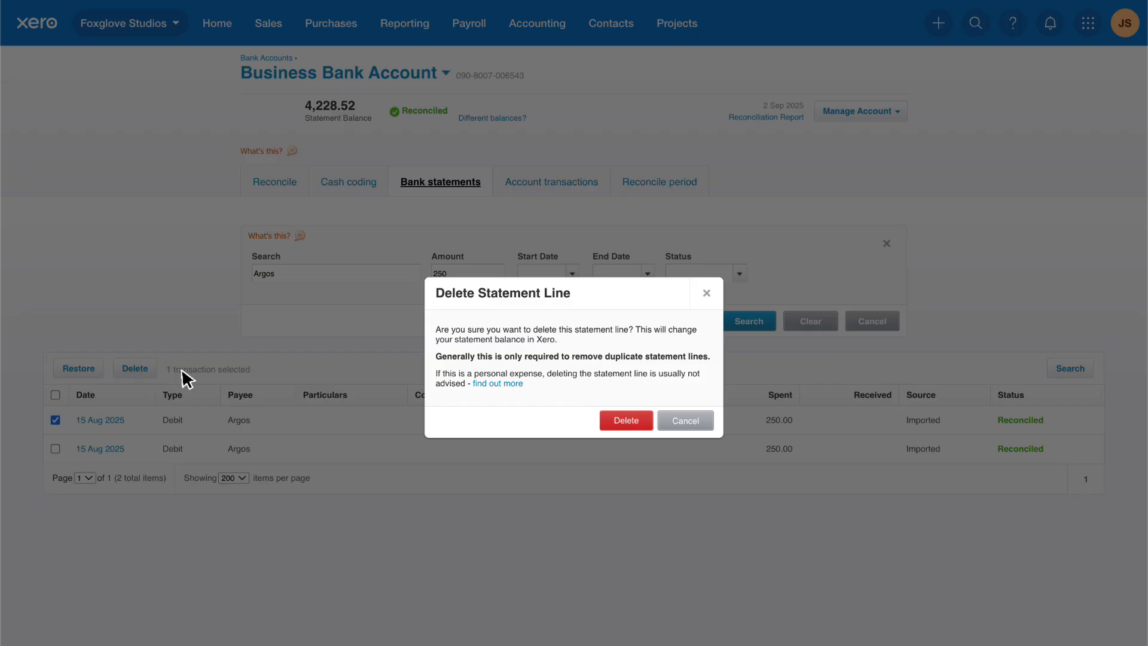
{"action": "left_click", "coordinate": [645, 419]}
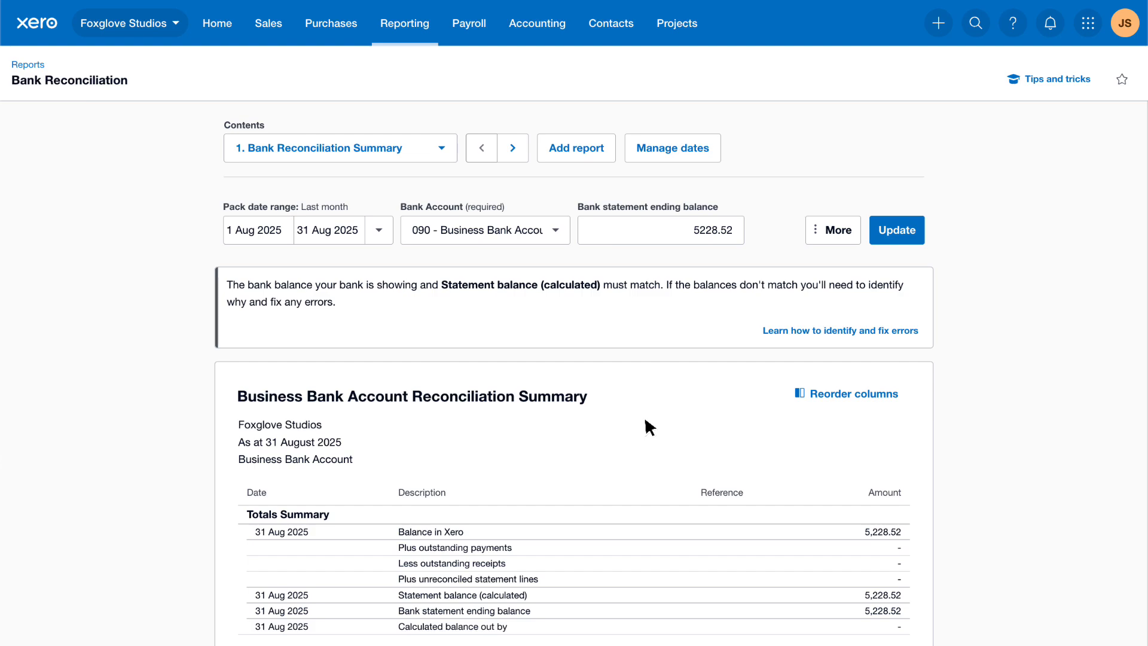
{"action": "scroll", "coordinate": [646, 421], "scroll_direction": "down", "scroll_amount": 3}
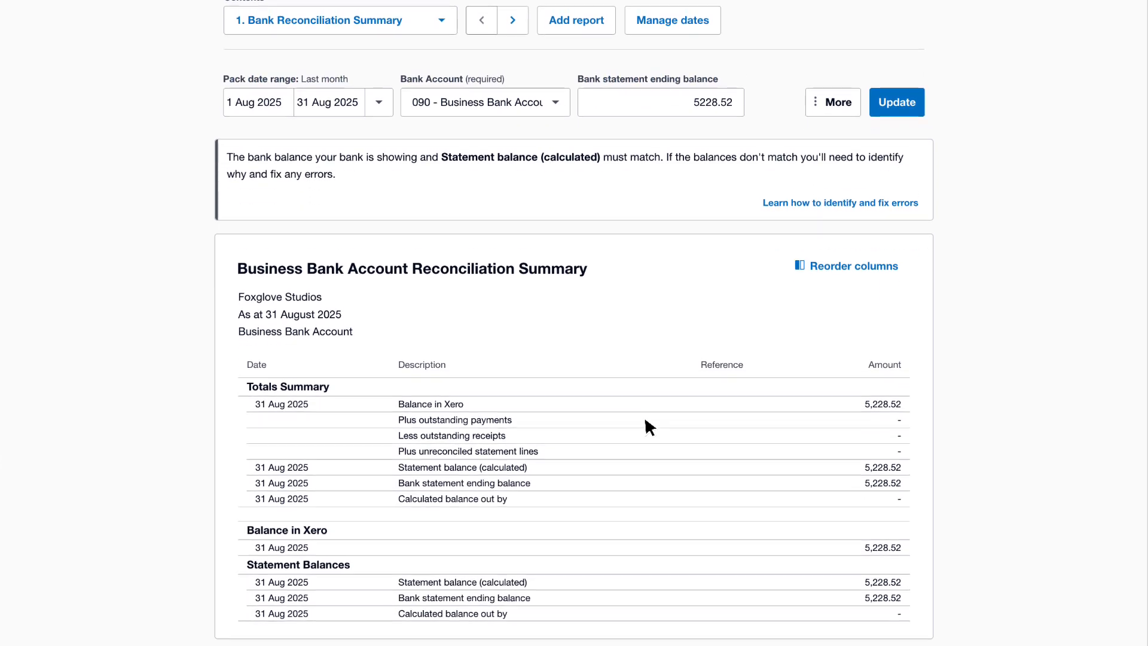